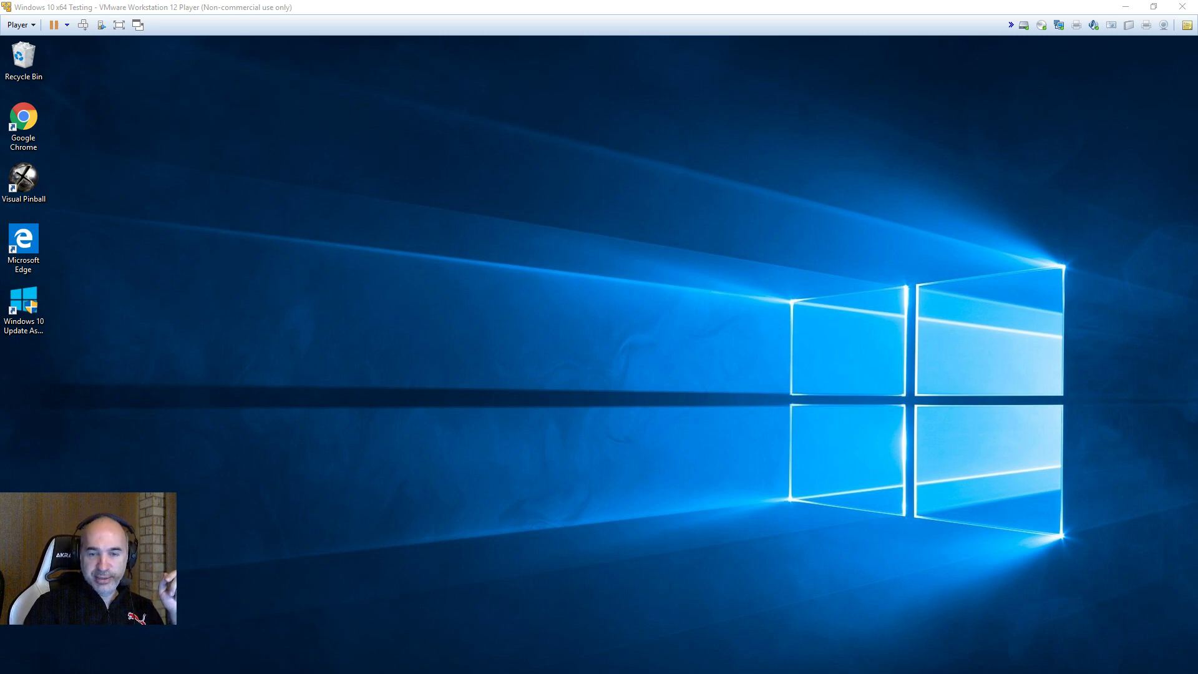
Step: Open File Explorer and browse to the DMD media folder at C:\PinUPSystem\POPMedia\Visual Pinball X\DMD
left_click(315, 634)
key("super+e")
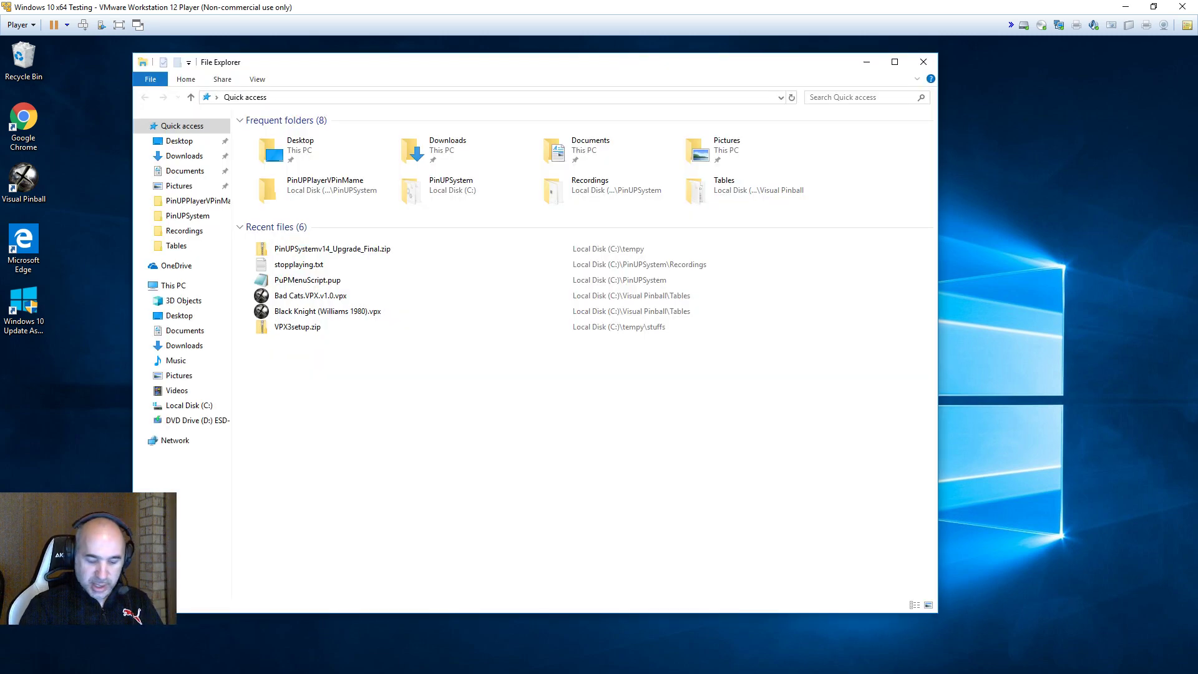
left_click(197, 406)
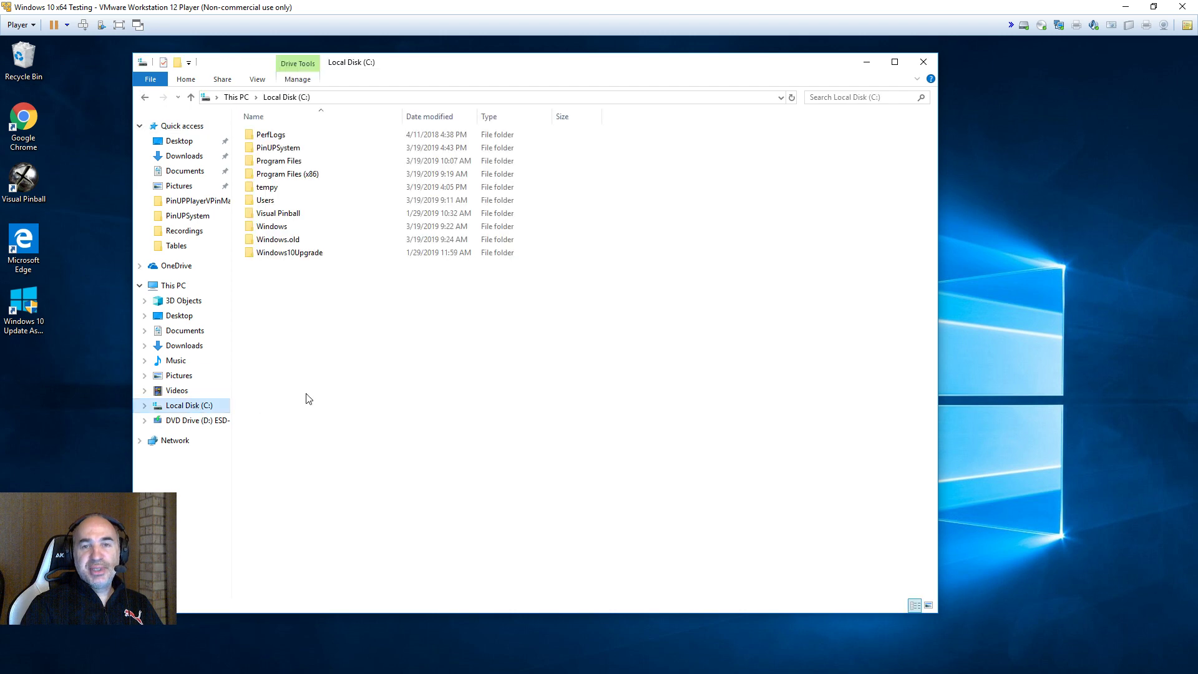
double_click(263, 151)
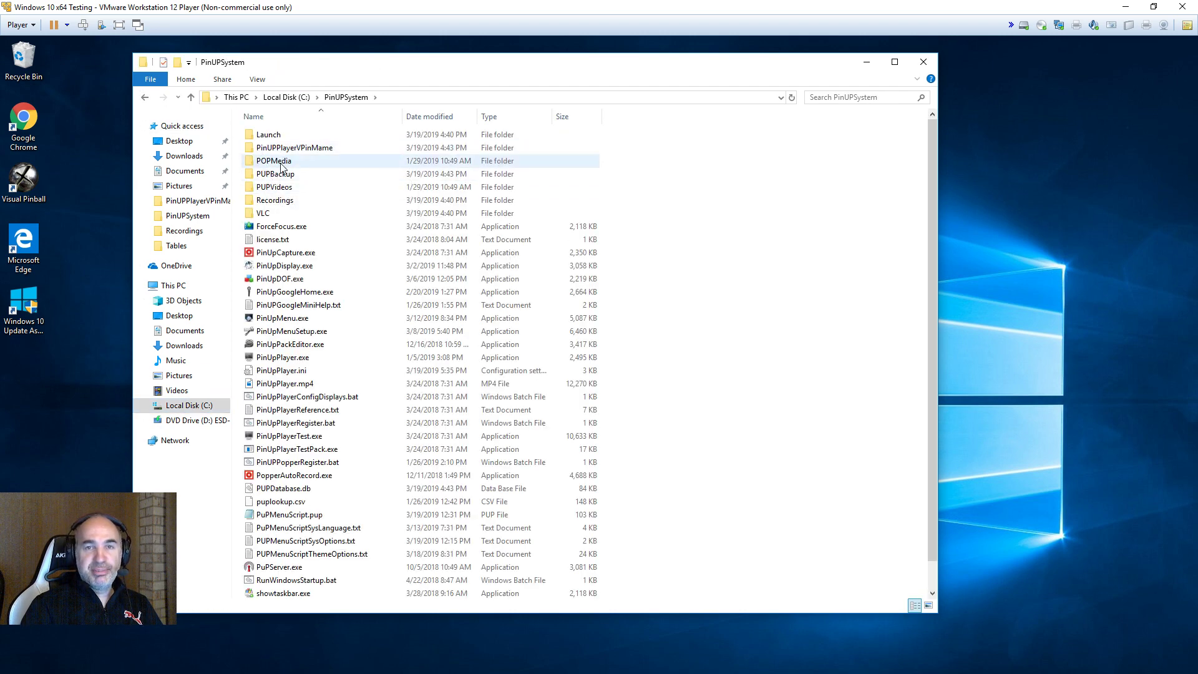
double_click(278, 161)
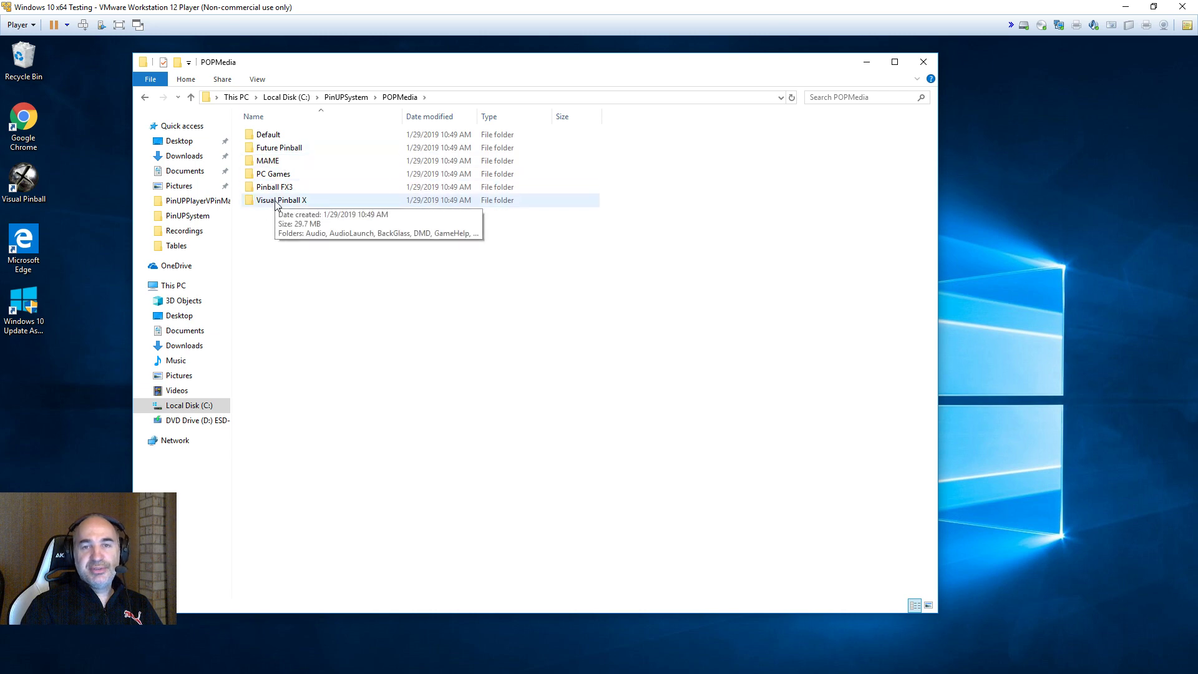
double_click(277, 202)
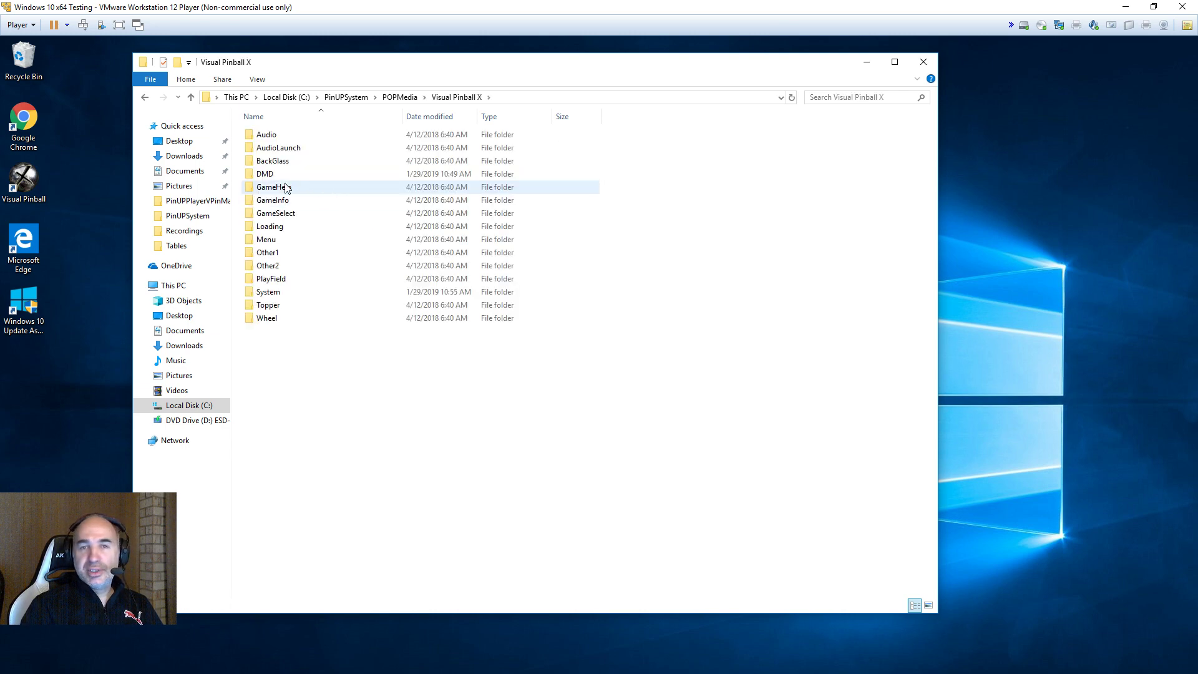
left_click(273, 176)
double_click(273, 176)
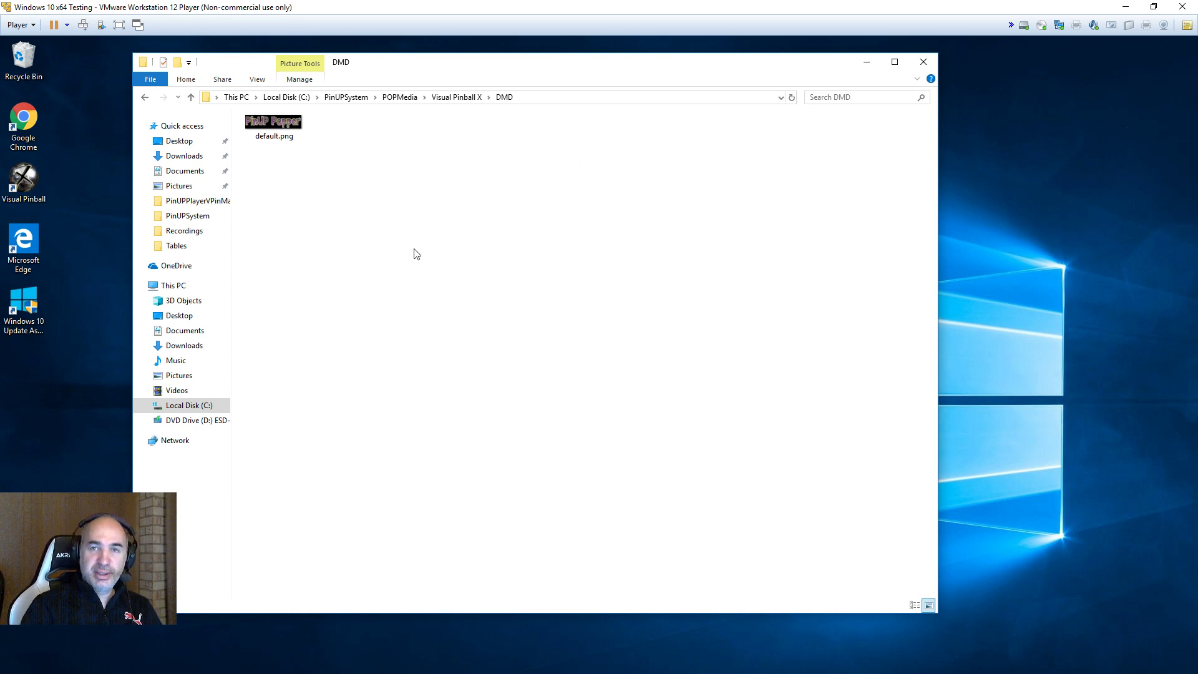
Step: Go back up to the PinUPSystem folder and run PinUpPlayerConfigDisplays.bat
left_click(459, 99)
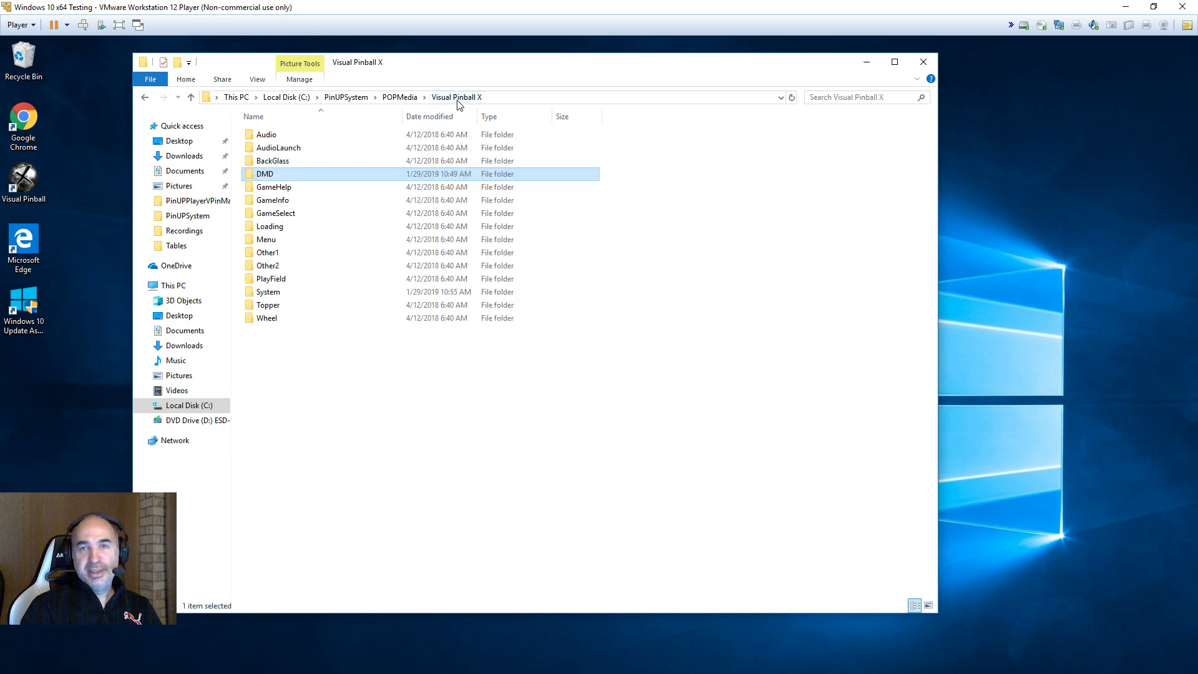
left_click(409, 99)
left_click(351, 99)
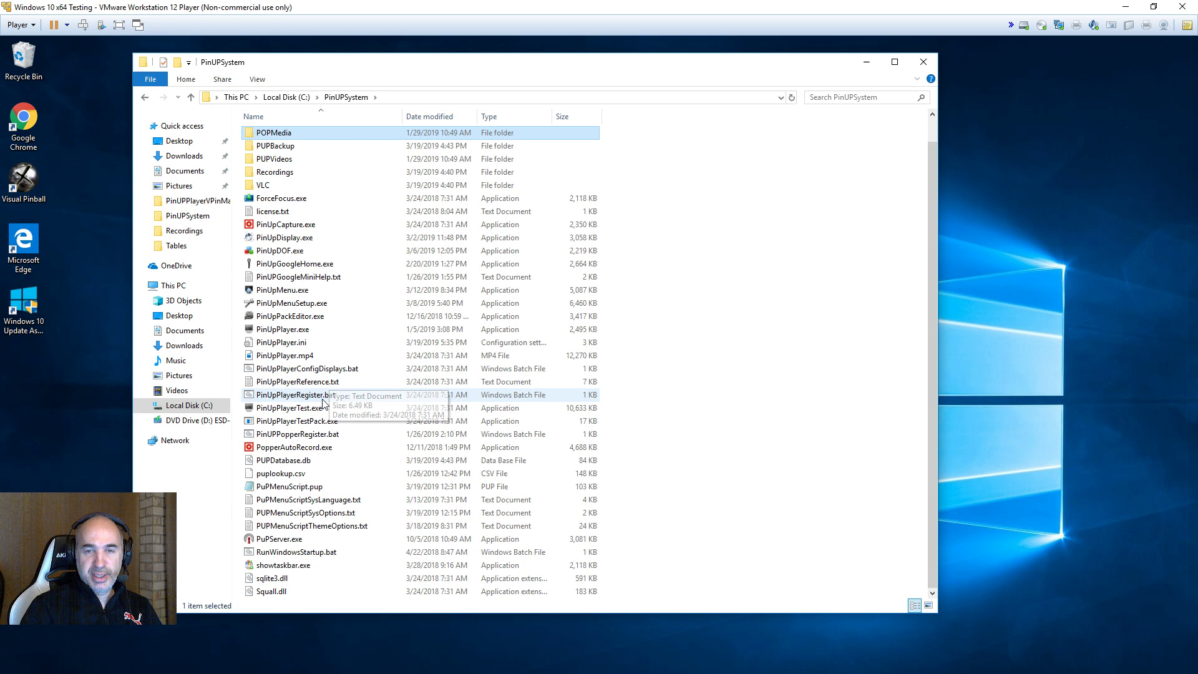
double_click(285, 369)
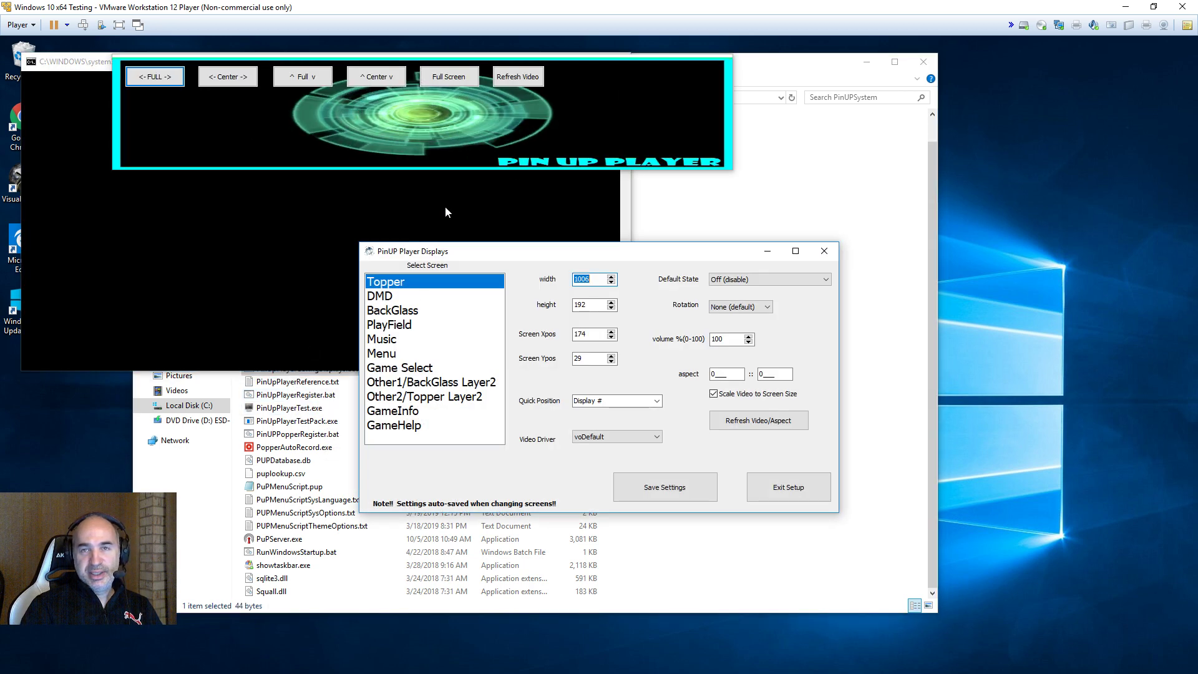
Step: Place the DMD screen at about X 220, Y 81, and set its width to 512 and height to 128
left_click(384, 299)
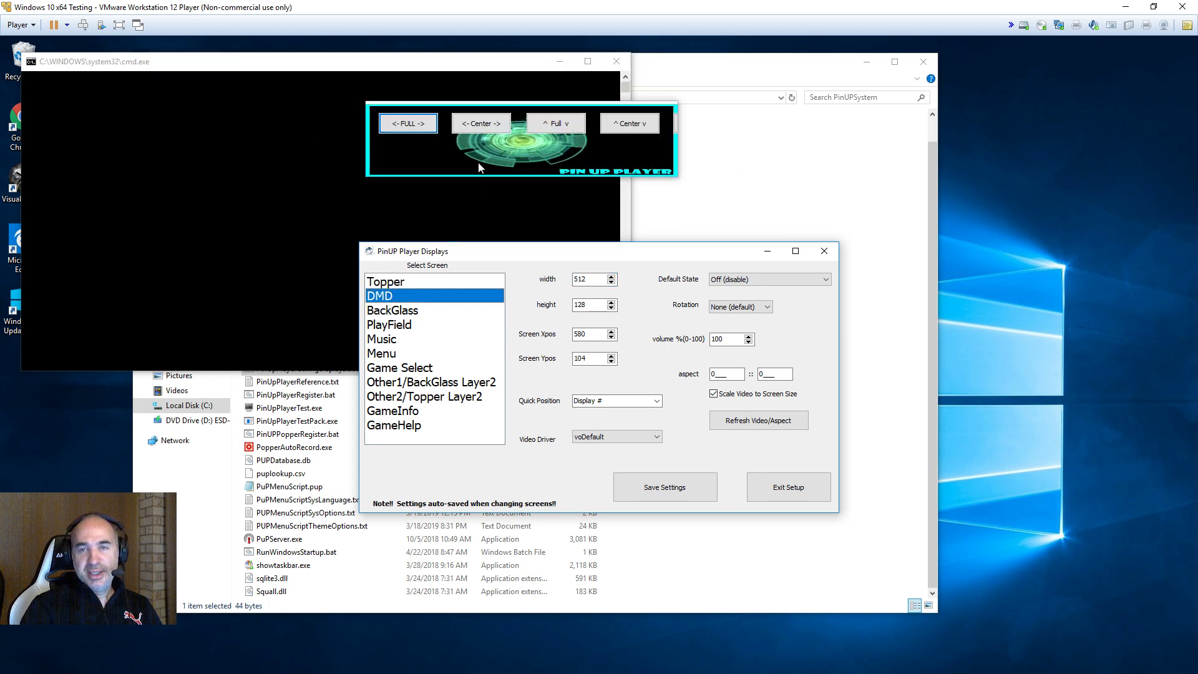
left_click_drag(477, 153, 281, 144)
left_click(588, 279)
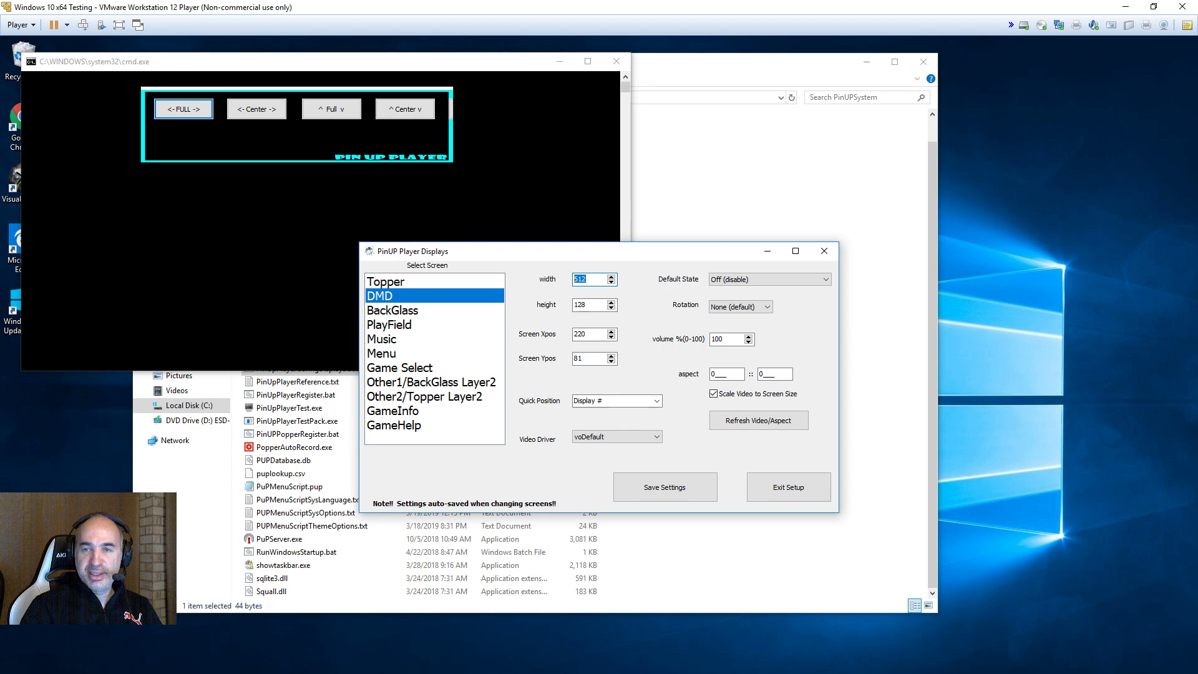
key("BackSpace")
type("2")
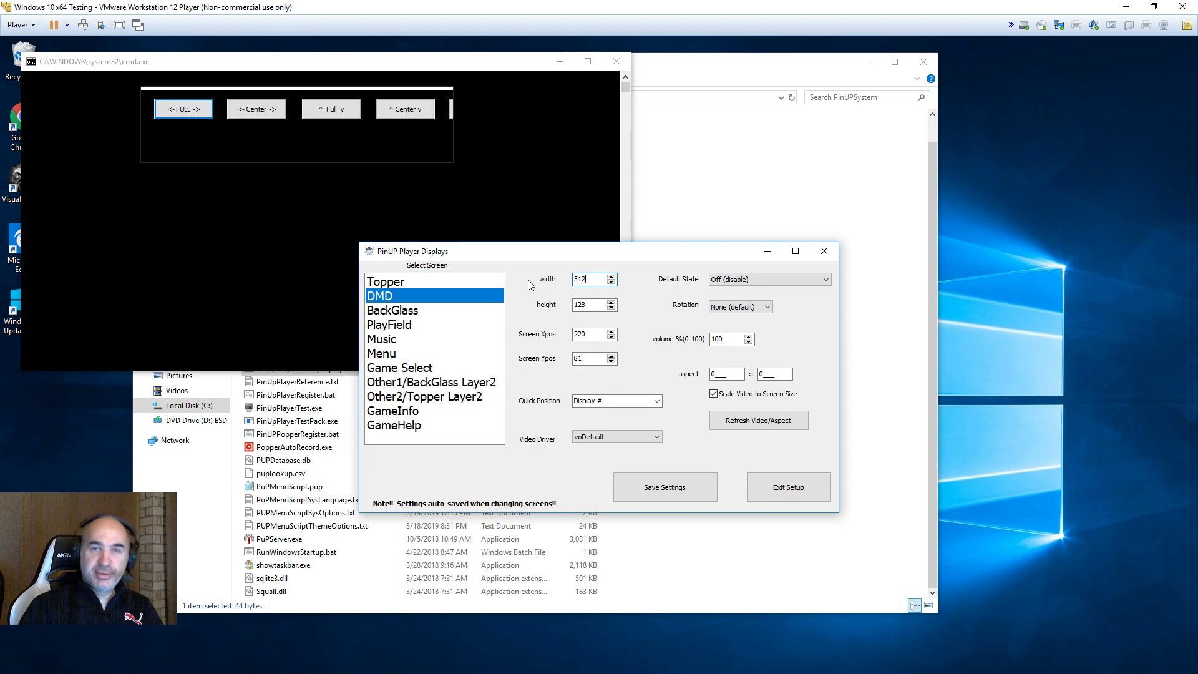
left_click(587, 305)
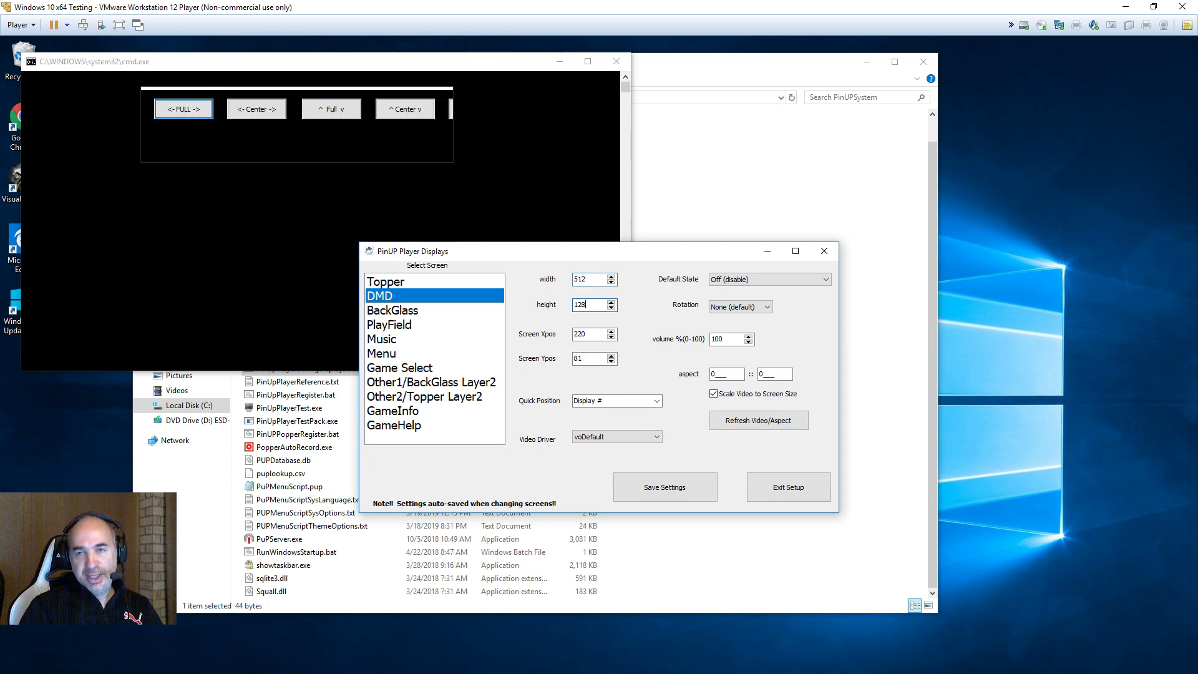
left_click_drag(588, 304, 546, 311)
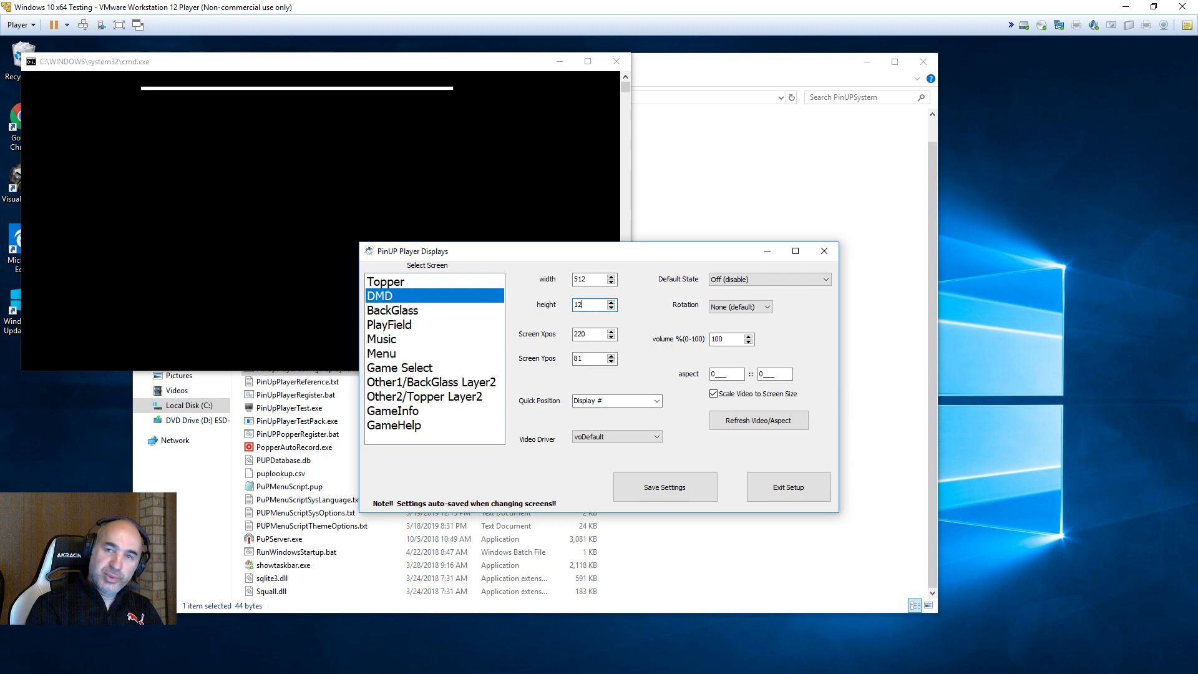
type("128")
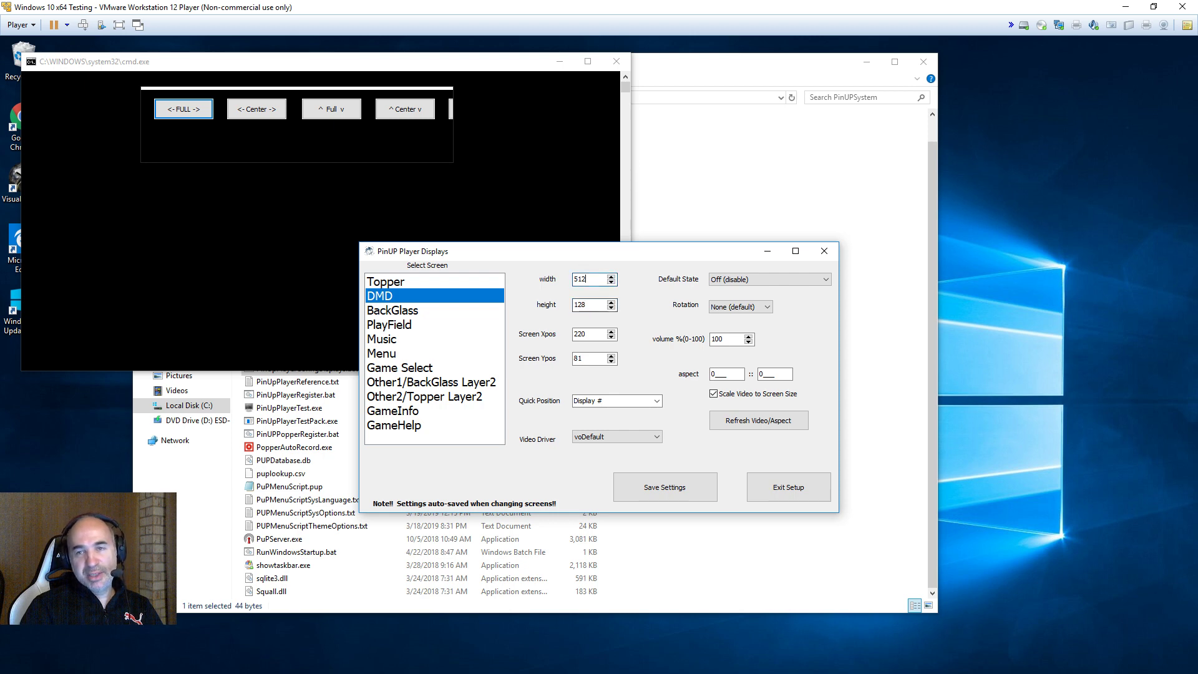
Step: Shift the DMD display window slightly to the right, save the display settings and exit the setup
left_click_drag(329, 151, 387, 152)
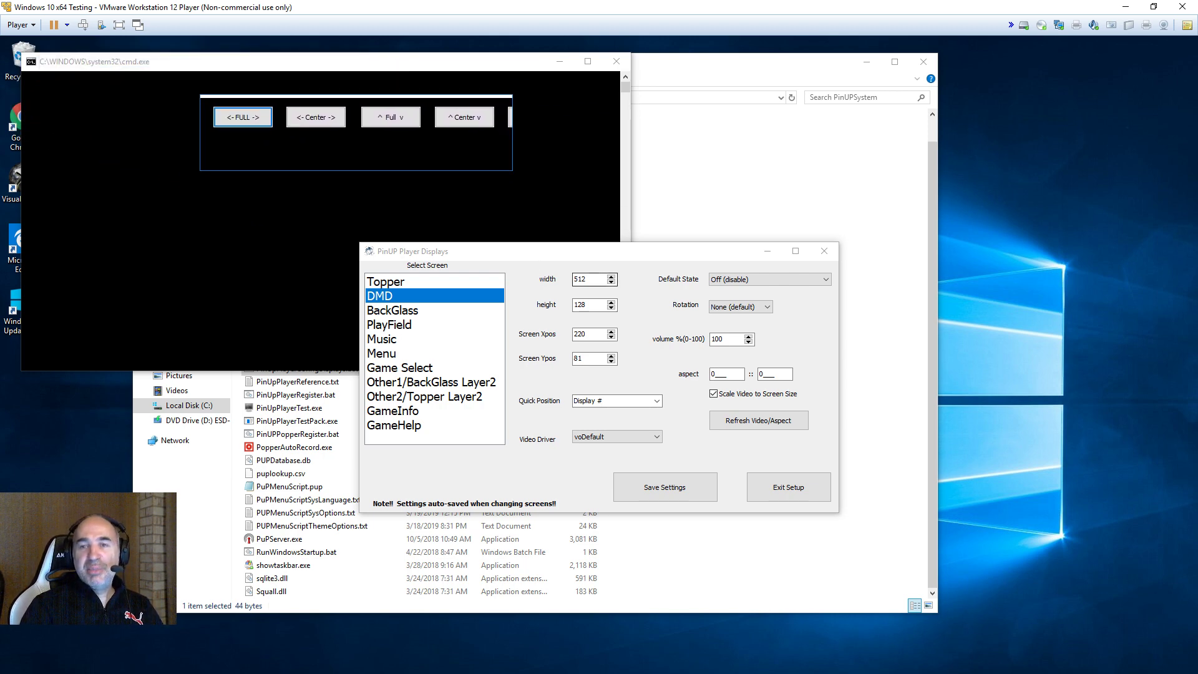
left_click(663, 492)
left_click(788, 489)
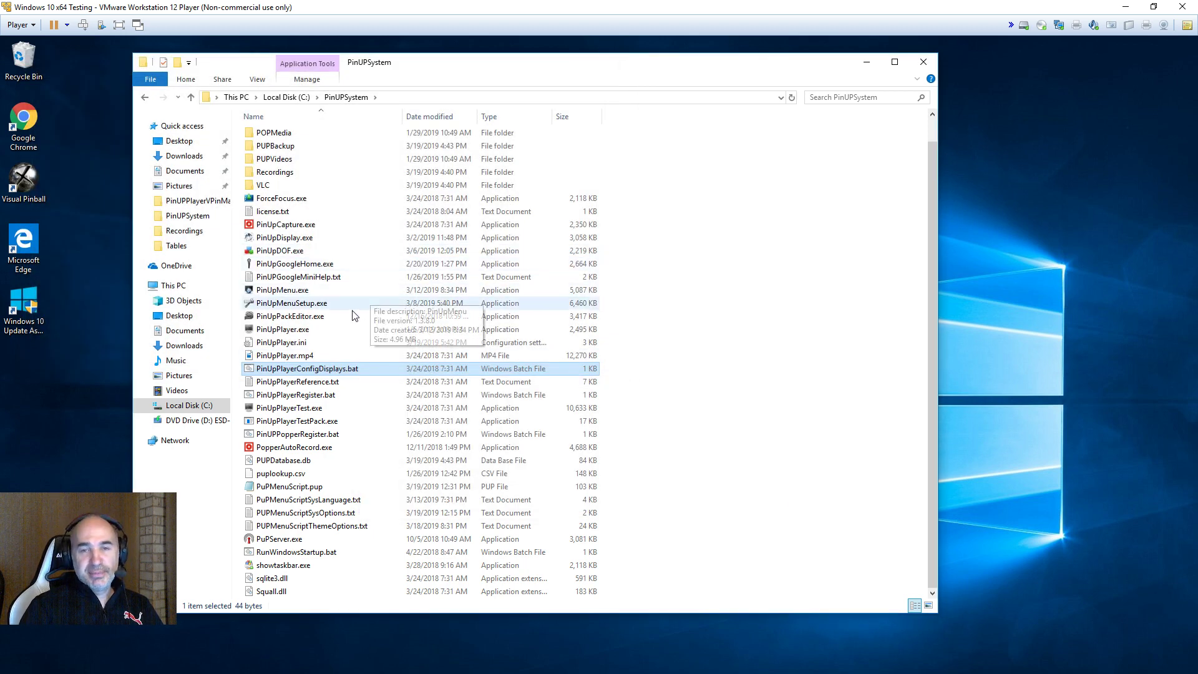
Step: Run PinUpMenuSetup.exe and open the Screens / Theme configuration from the Popper setup
double_click(299, 304)
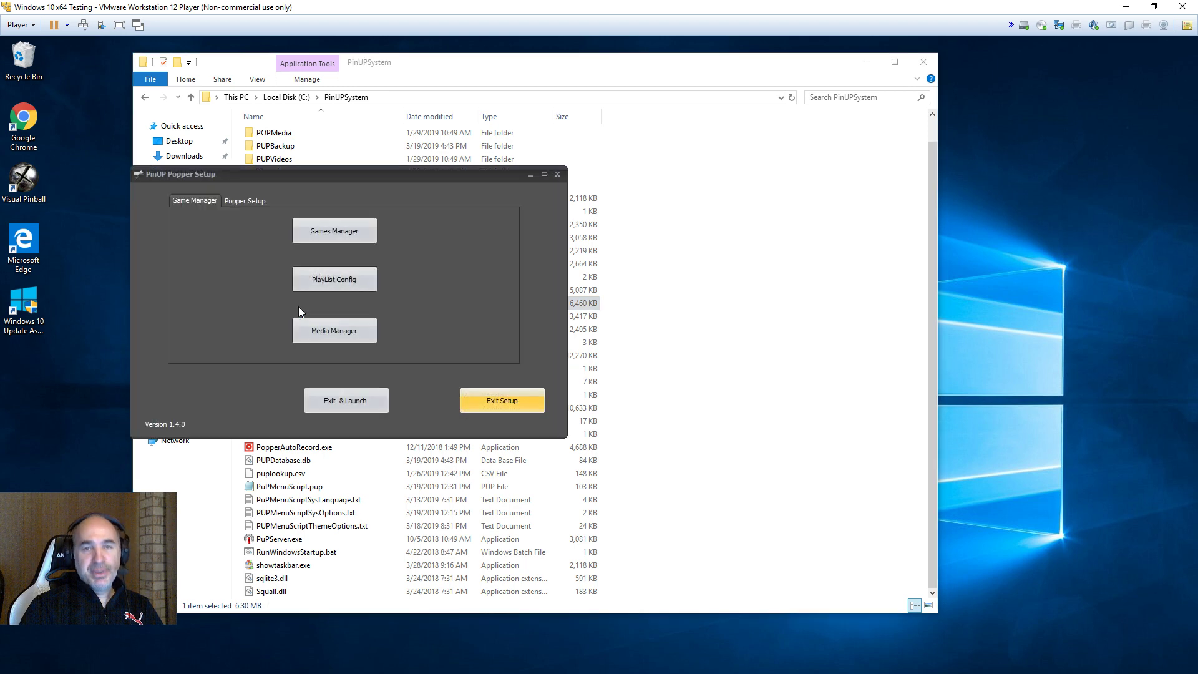
left_click(251, 199)
left_click(444, 237)
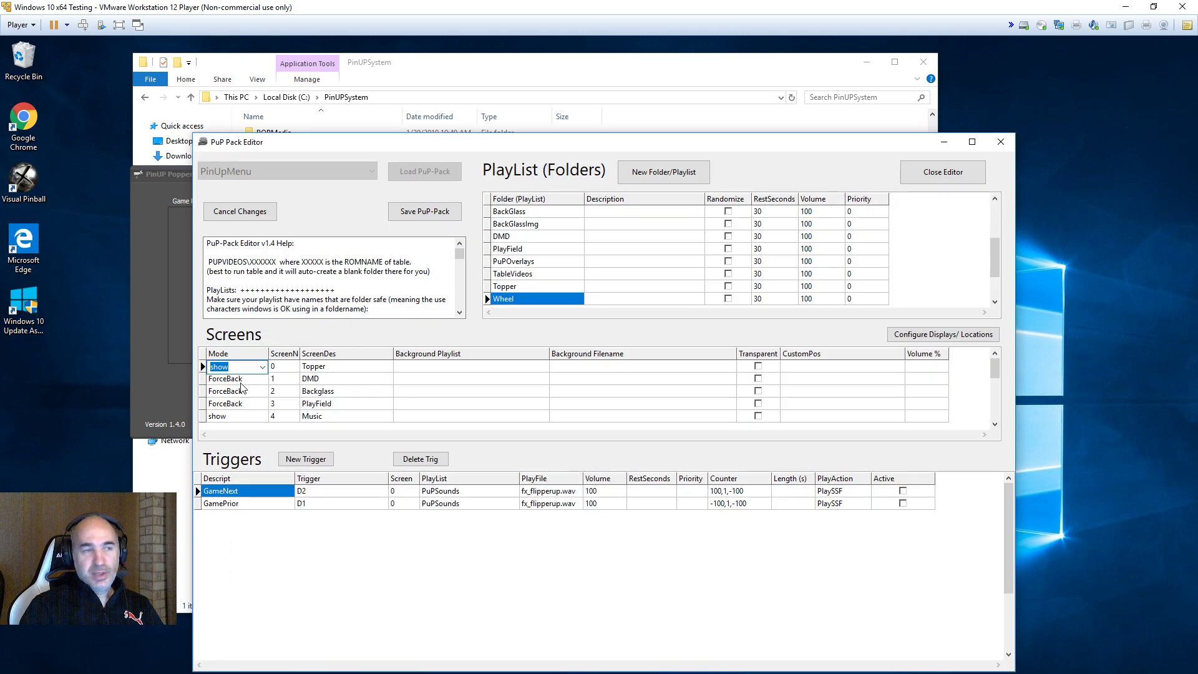
Step: Set the DMD screen's mode to ForceBack, save the PinUpMenu PuP-Pack and close the editor
left_click(262, 378)
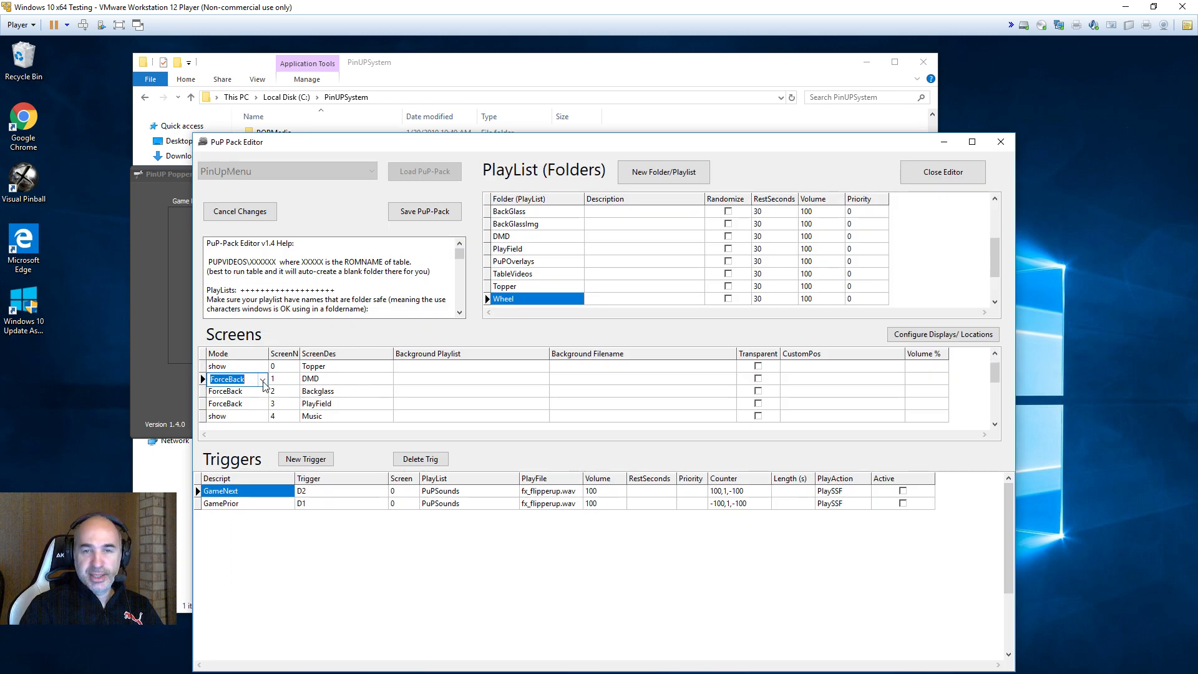
left_click(262, 379)
left_click(242, 430)
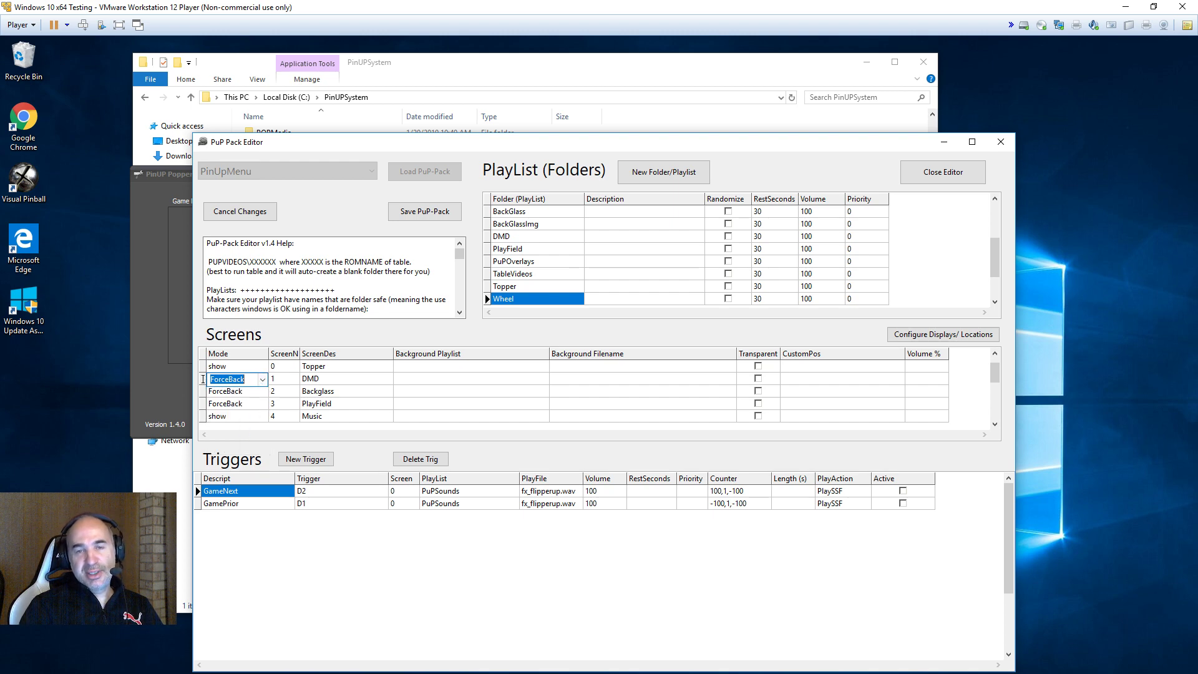
left_click(262, 381)
left_click(262, 381)
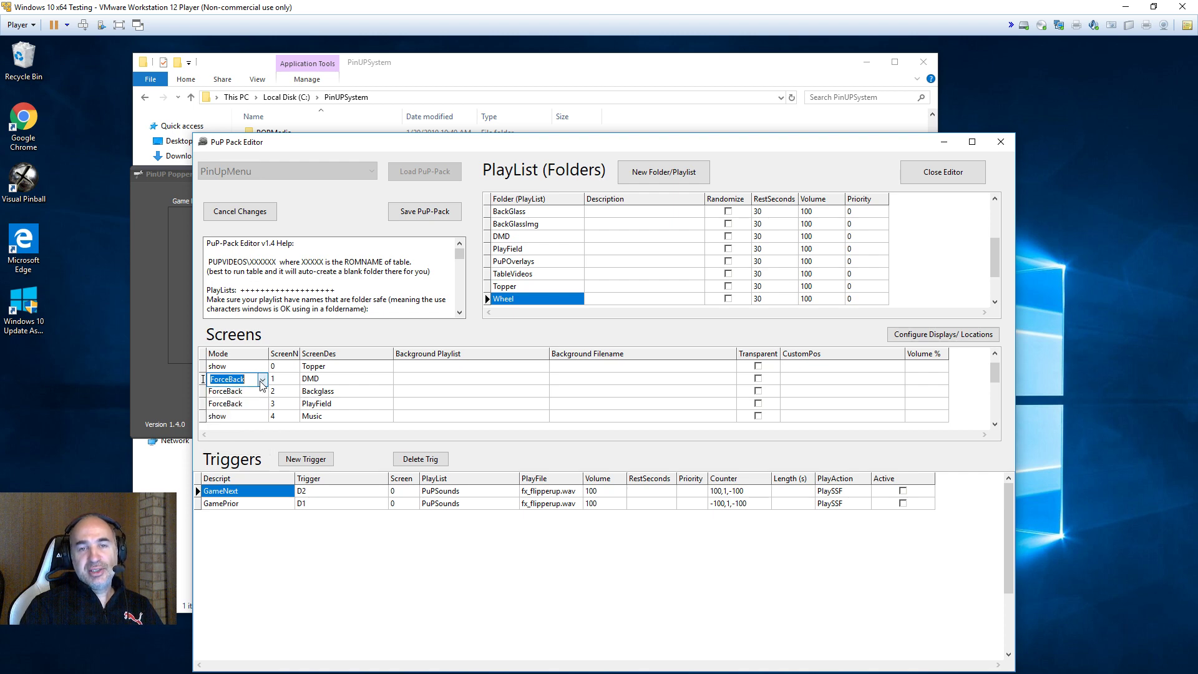
left_click(260, 368)
left_click(419, 215)
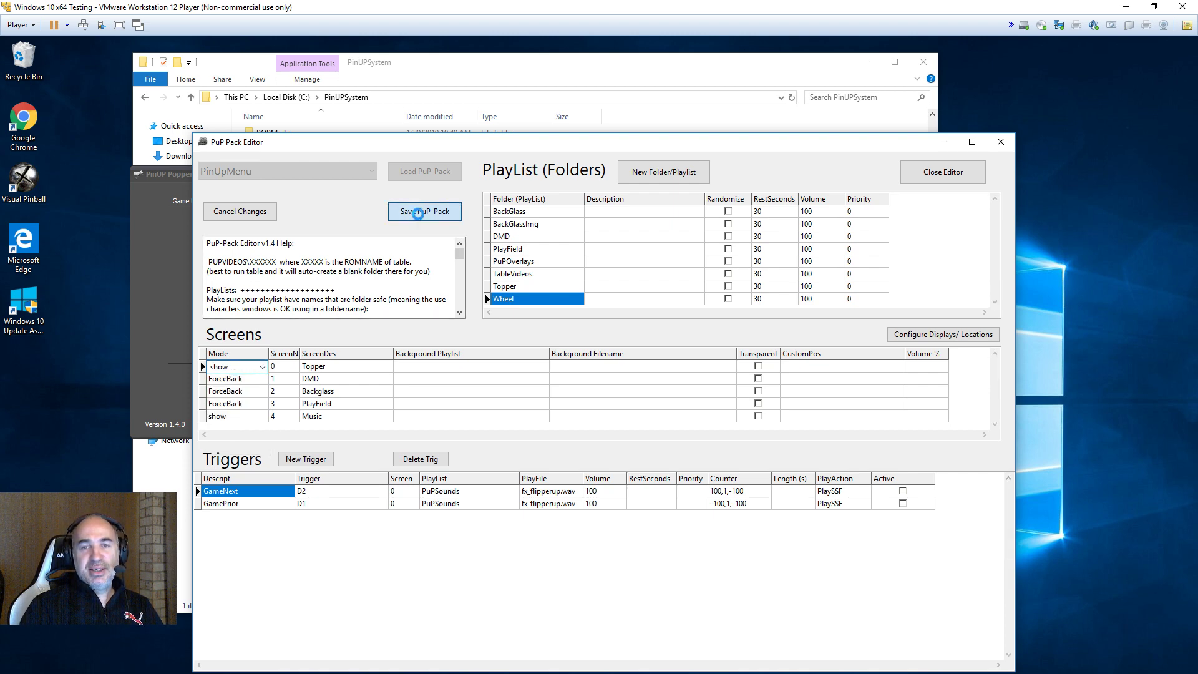
left_click(681, 385)
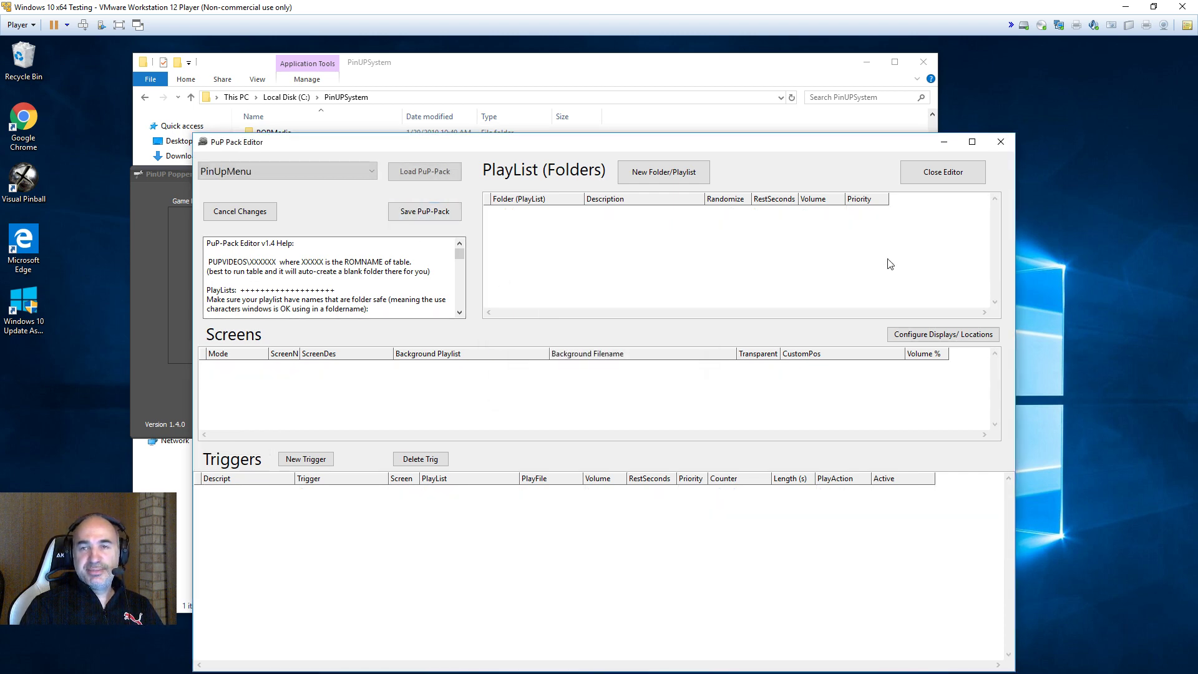
left_click(1000, 142)
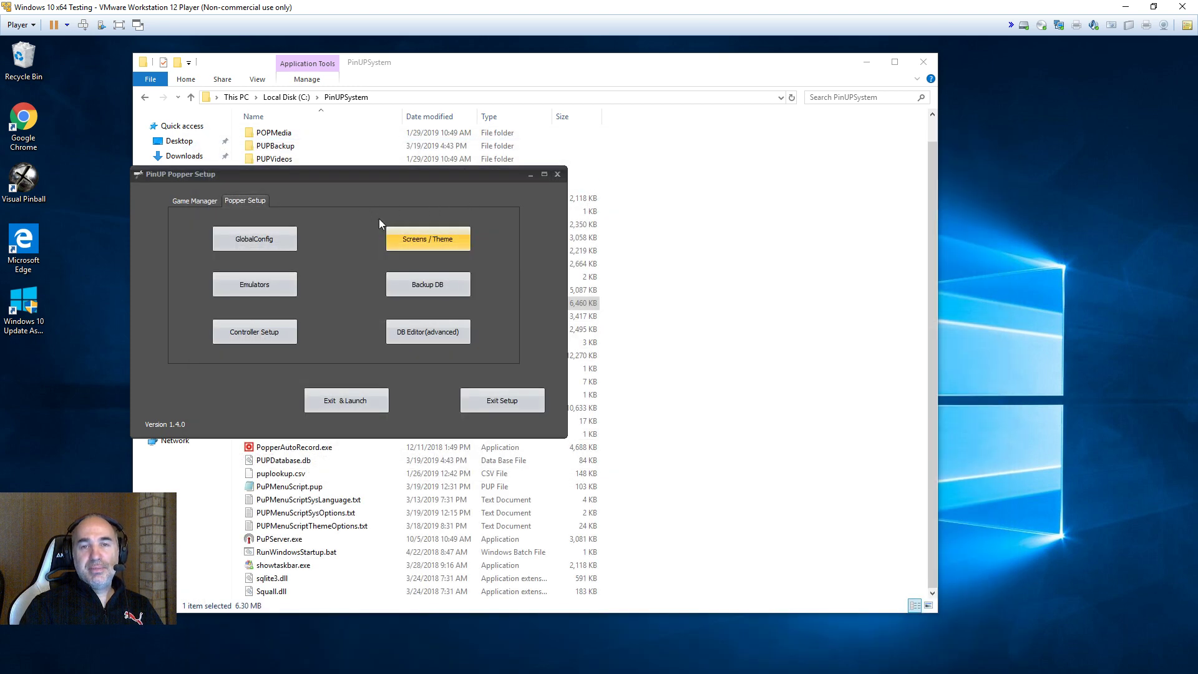
Step: Check the display states in the Popper global configuration and open the script system options file for editing
left_click(258, 243)
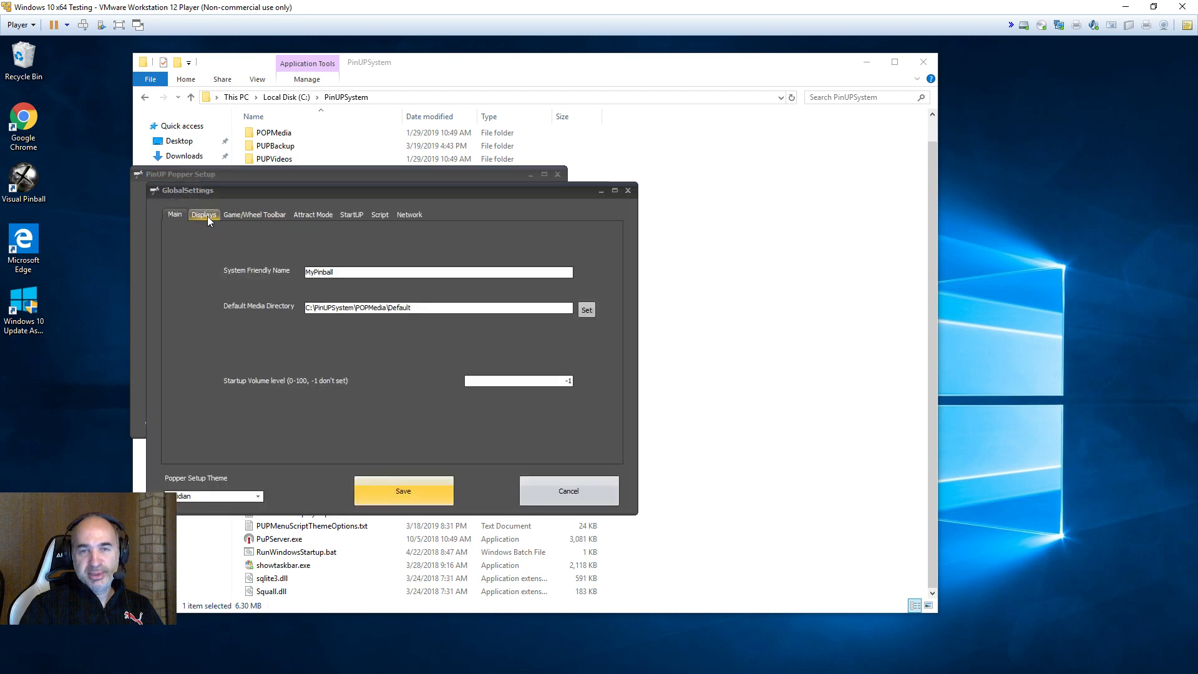
left_click(207, 215)
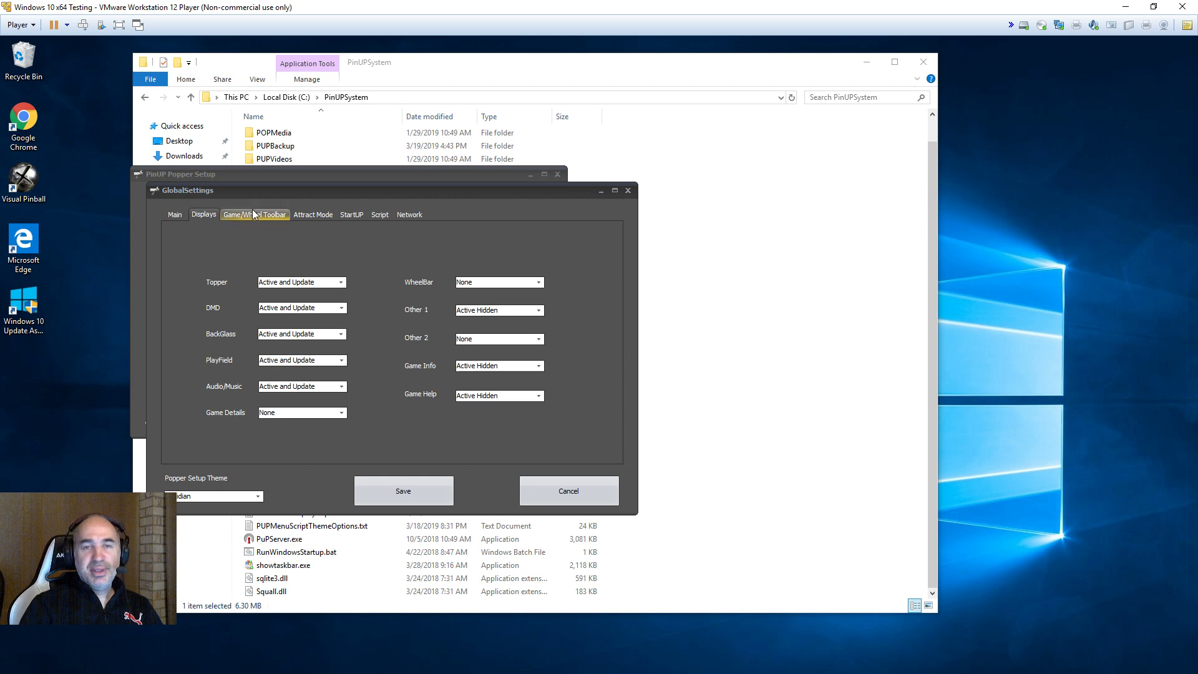
left_click(381, 214)
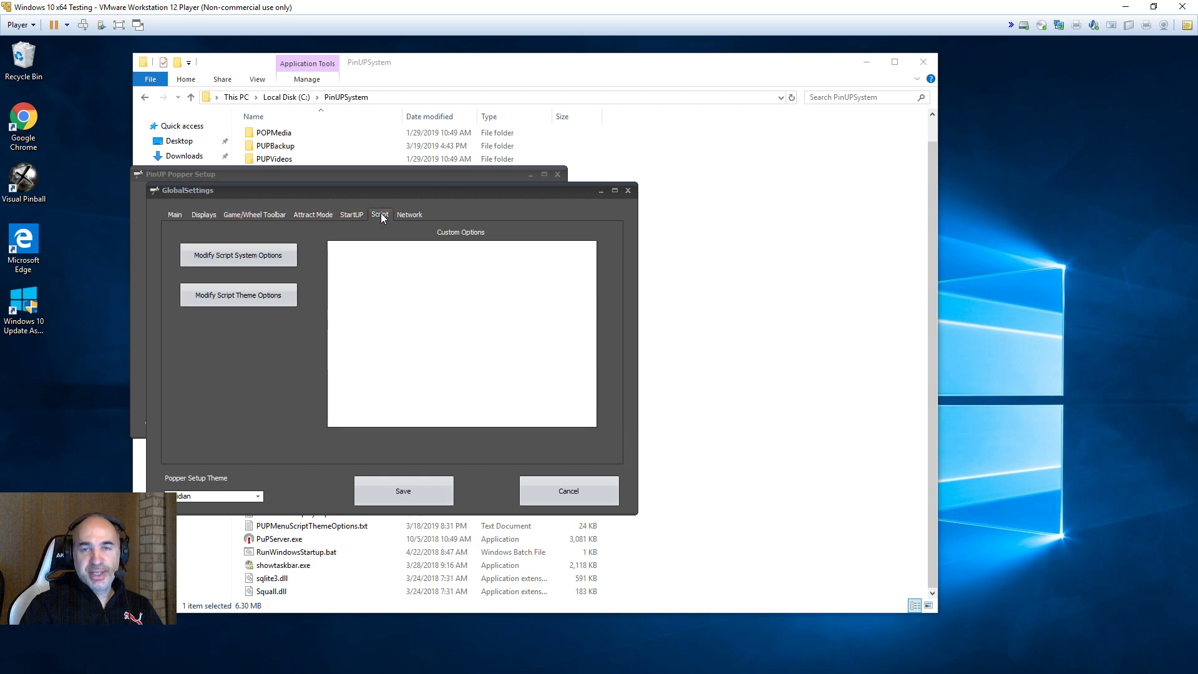
left_click(260, 257)
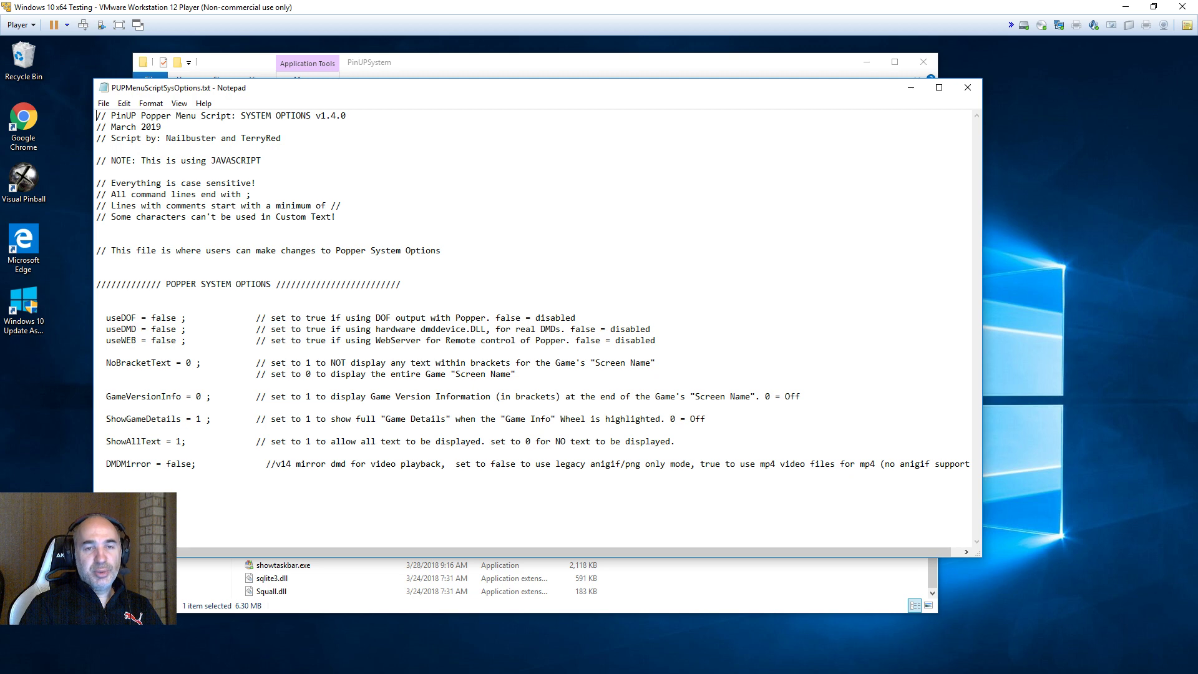
Step: Set the useDMD option to true in PUPMenuScriptSysOptions.txt
double_click(163, 329)
type("y")
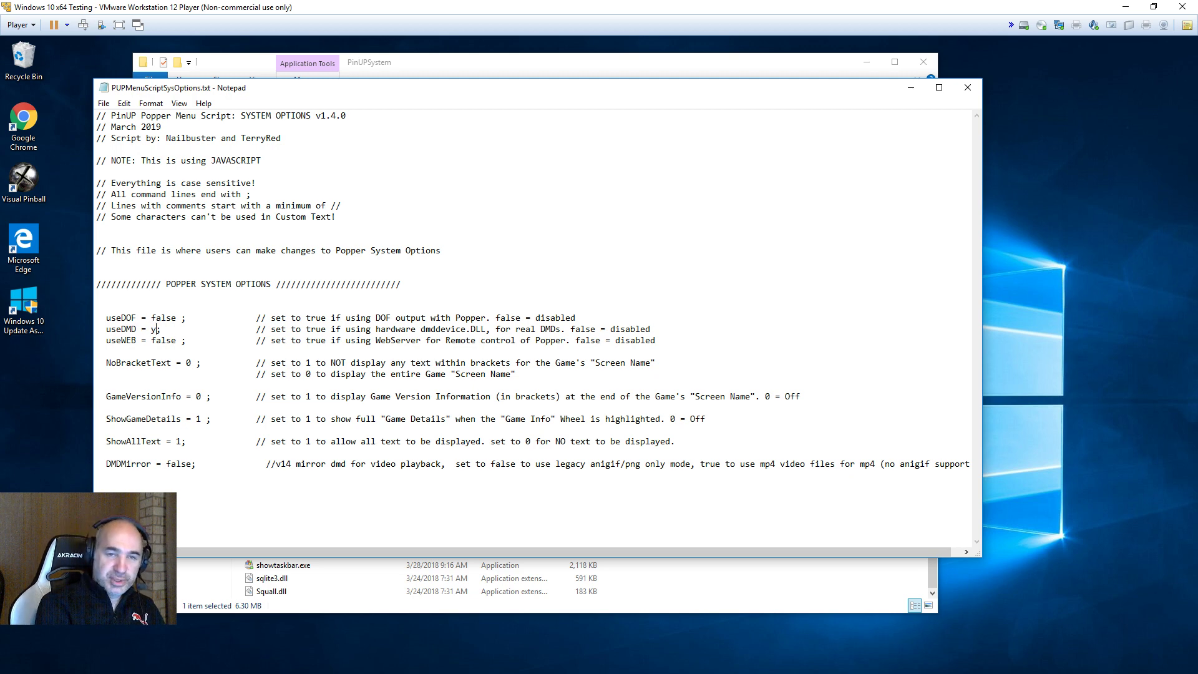
key("BackSpace")
type("true")
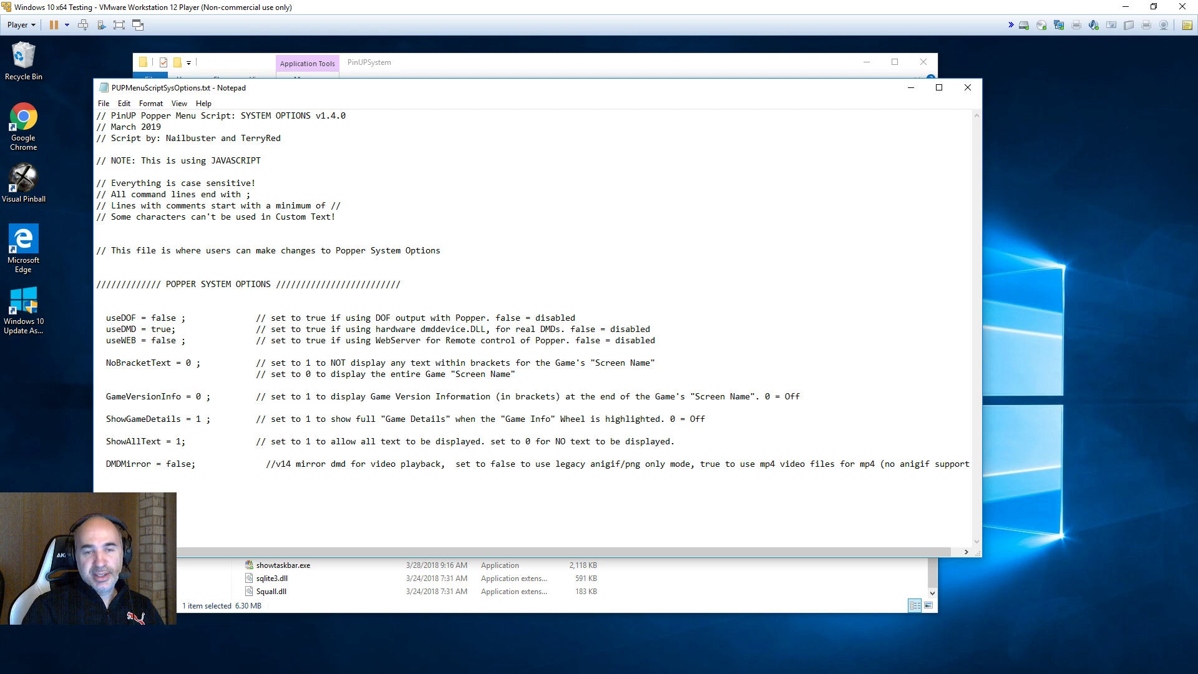
Step: Set the DMDMirror option to true in the script system options file
double_click(178, 464)
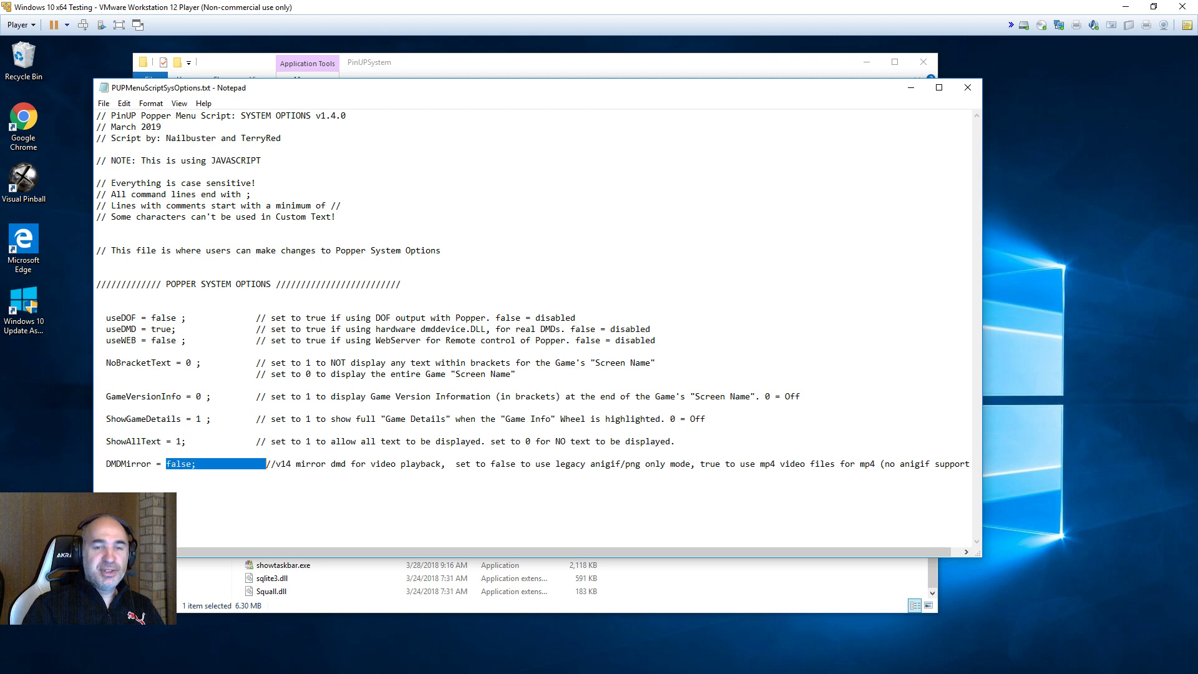
key("Right")
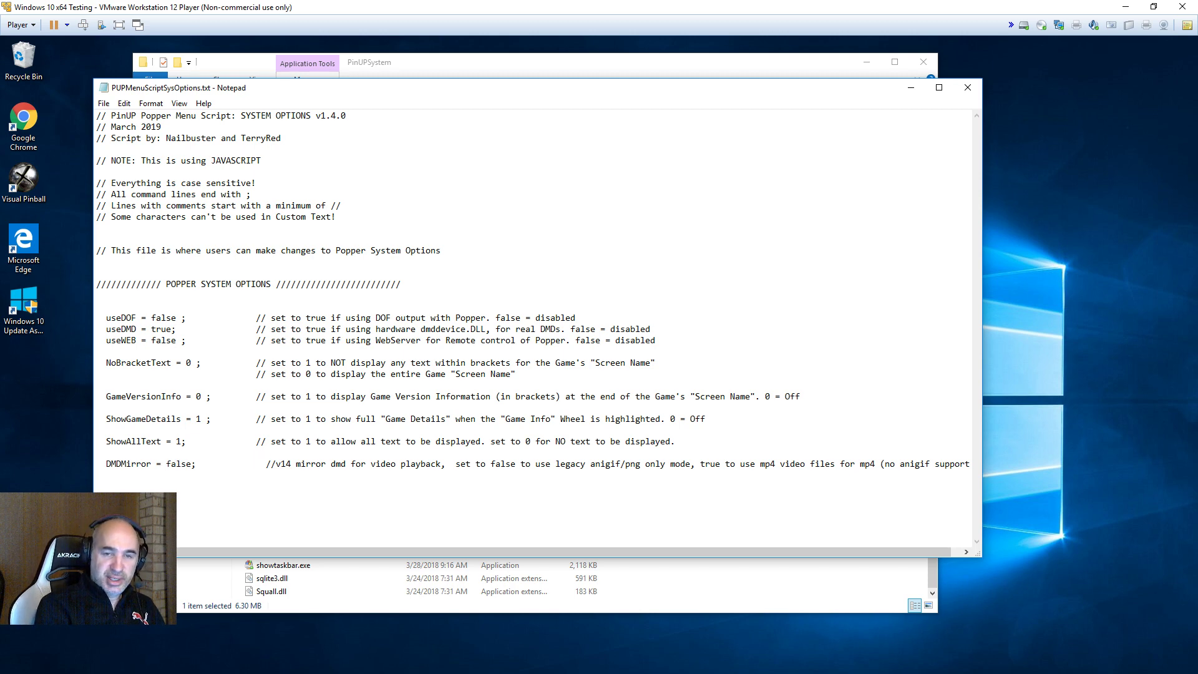
key("BackSpace")
key("BackSpace")
key("BackSpace")
key("BackSpace")
key("BackSpace")
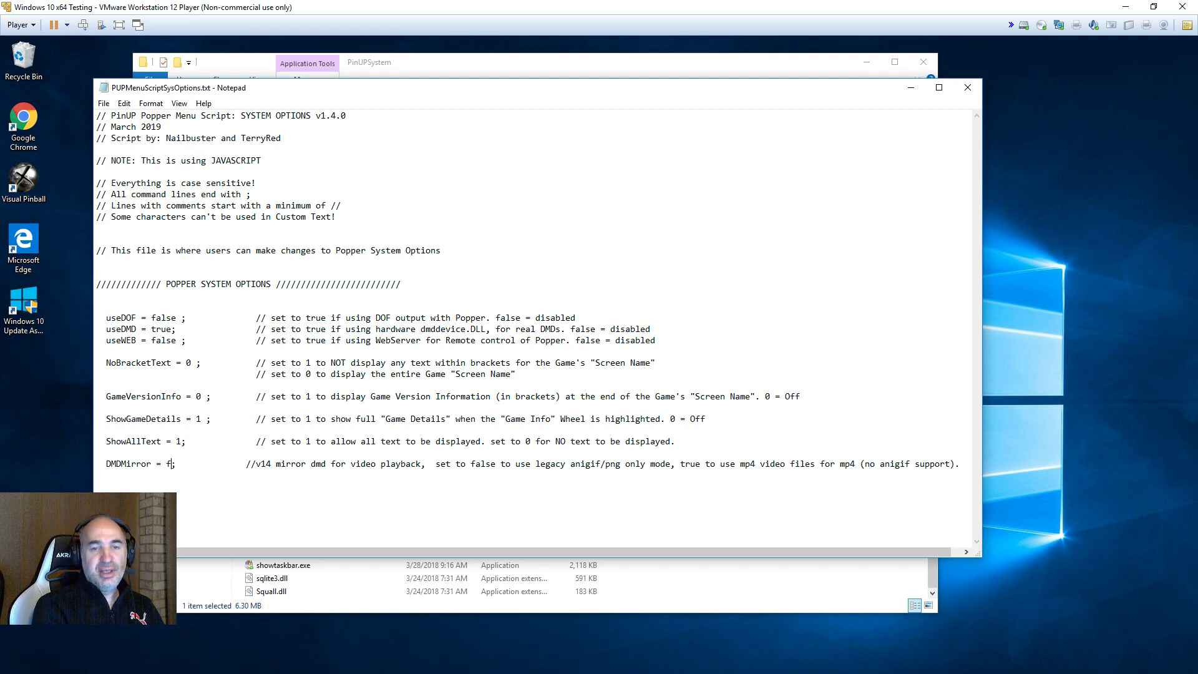
type("true")
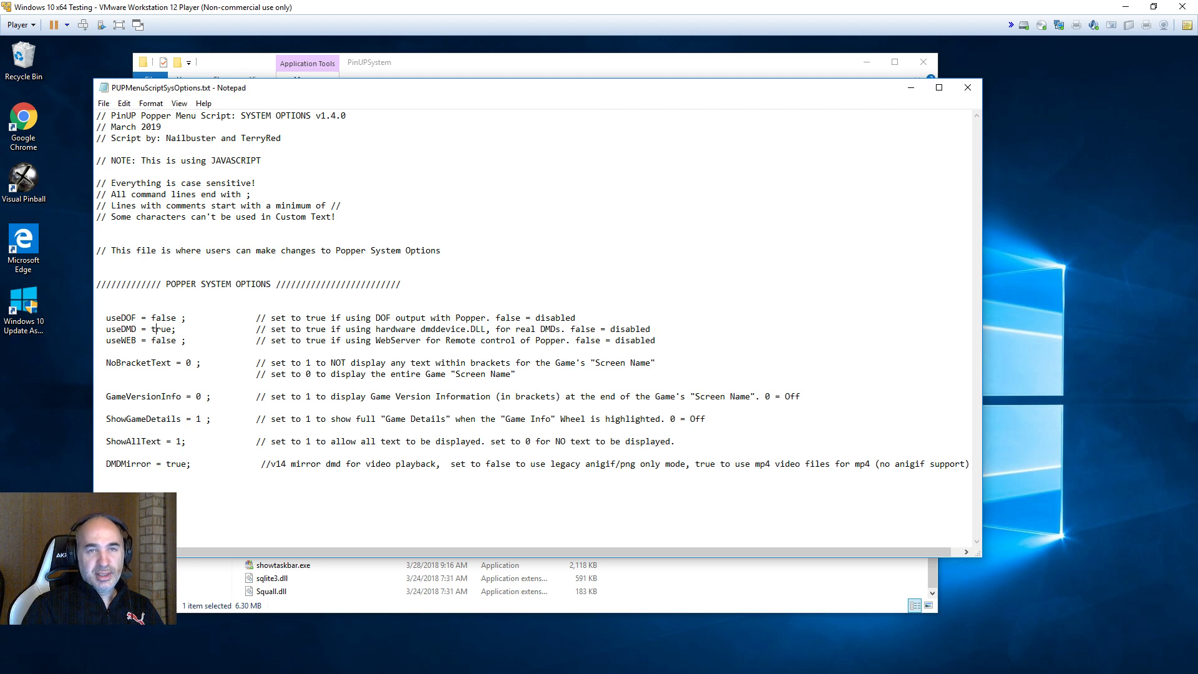
Step: Save and close PUPMenuScriptSysOptions.txt and save the global settings
key("alt+f")
key("Down")
key("Down")
key("Return")
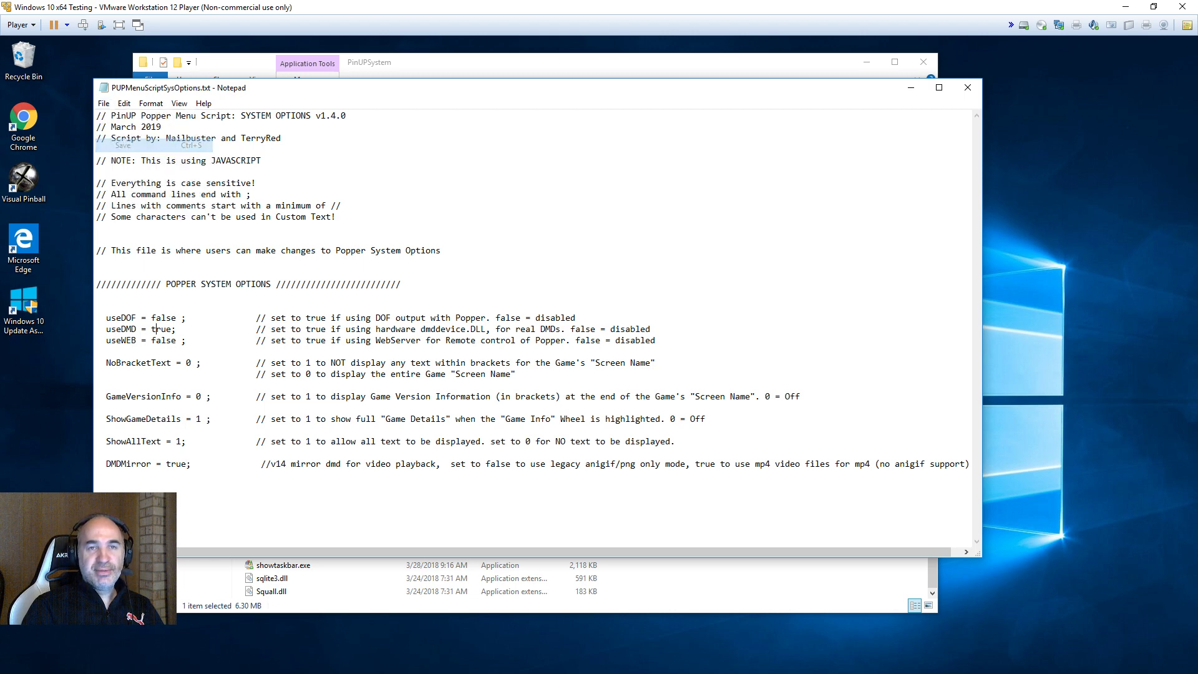
left_click(967, 87)
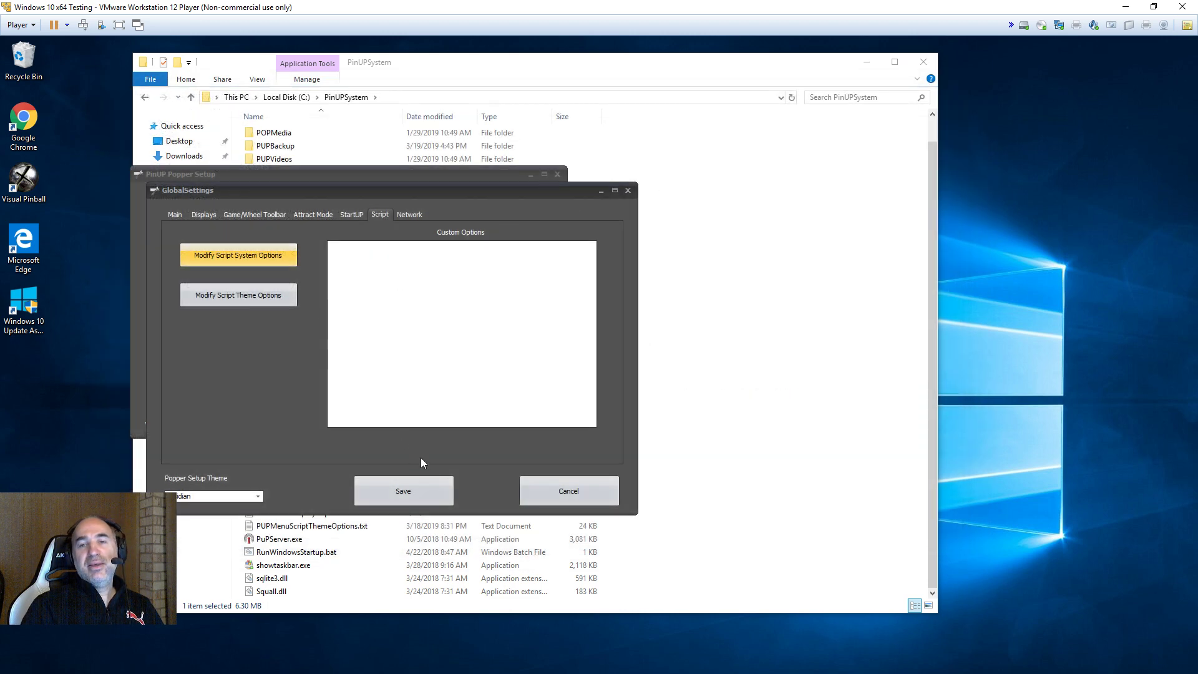
left_click(414, 496)
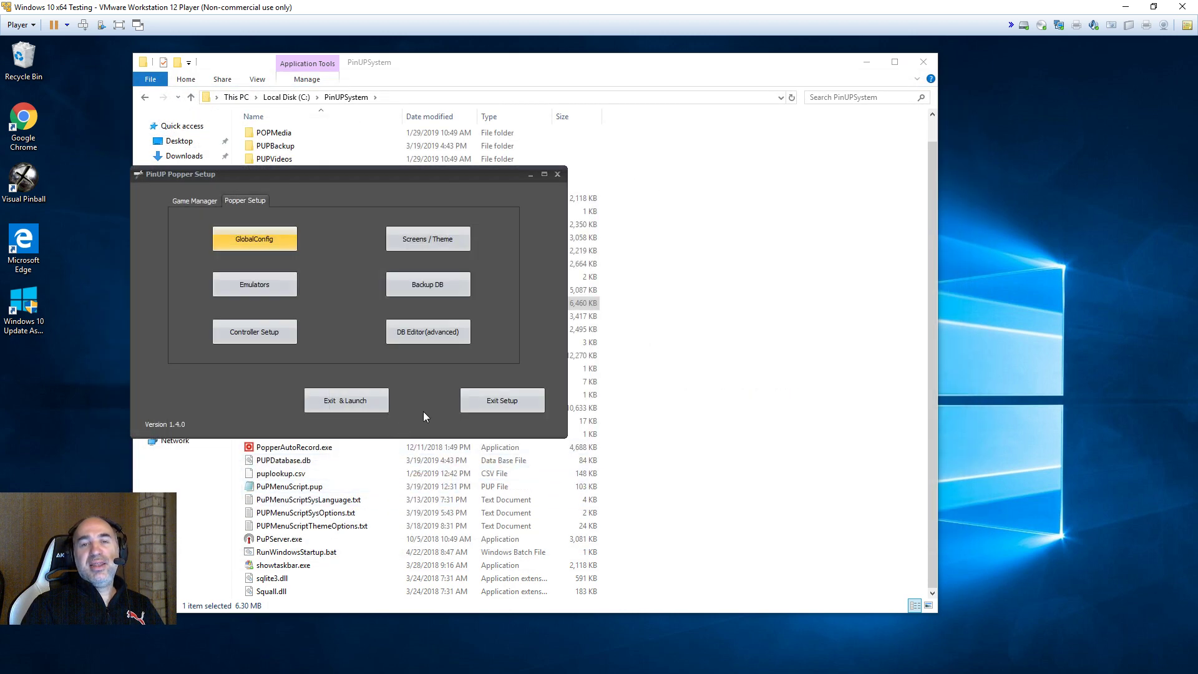
Step: Look up the possible DMD media matches in the Media Manager and close it
left_click(202, 201)
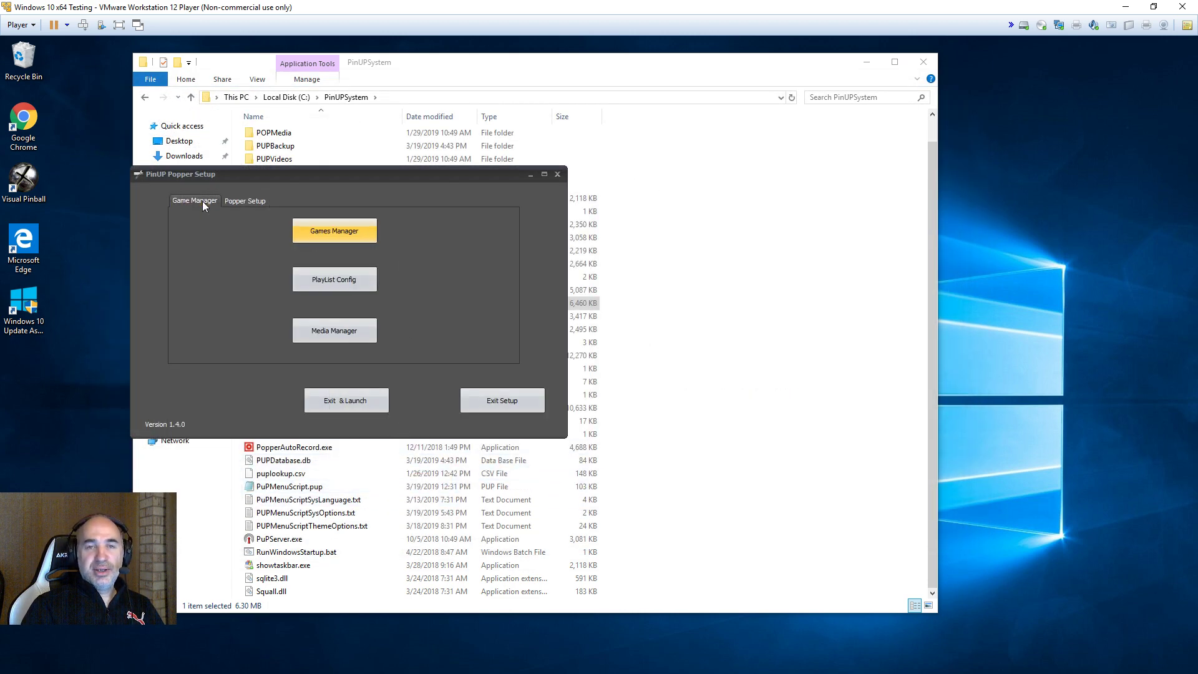
left_click(330, 336)
left_click(746, 285)
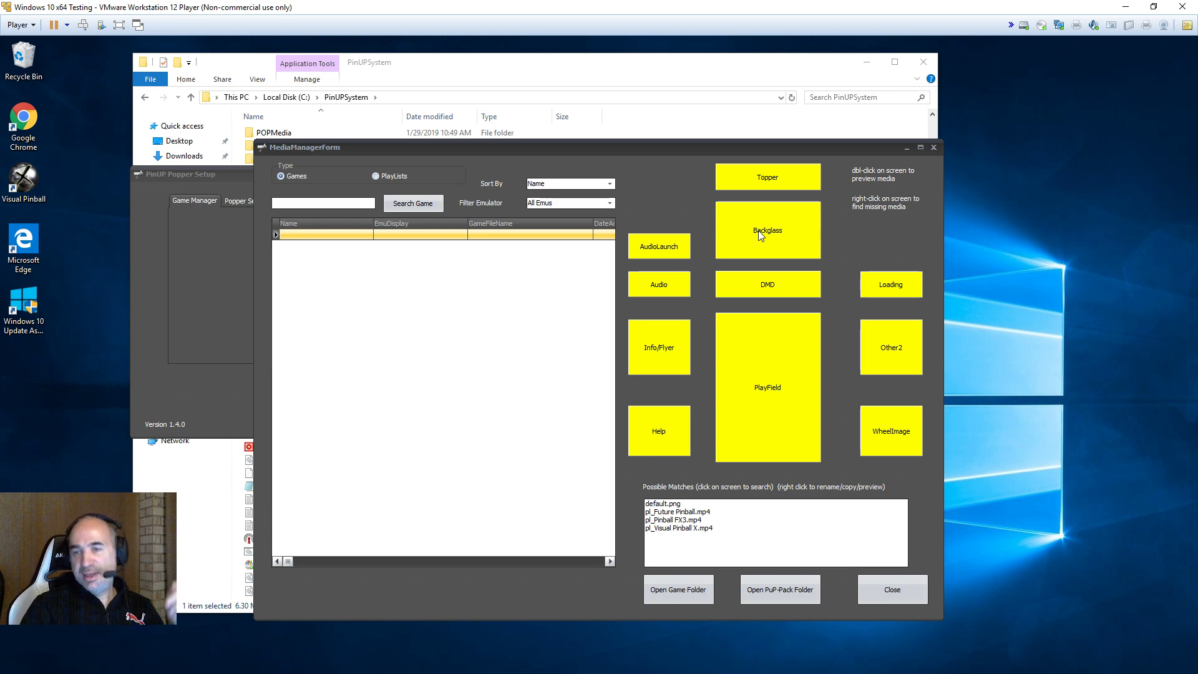
left_click(904, 592)
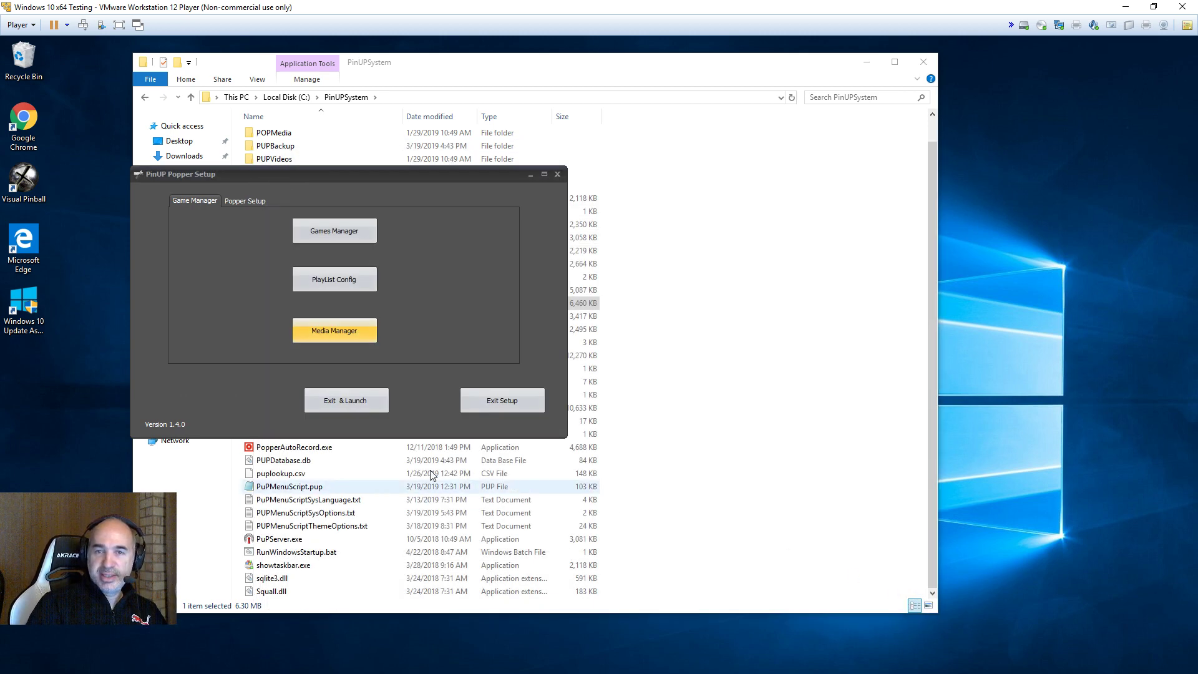